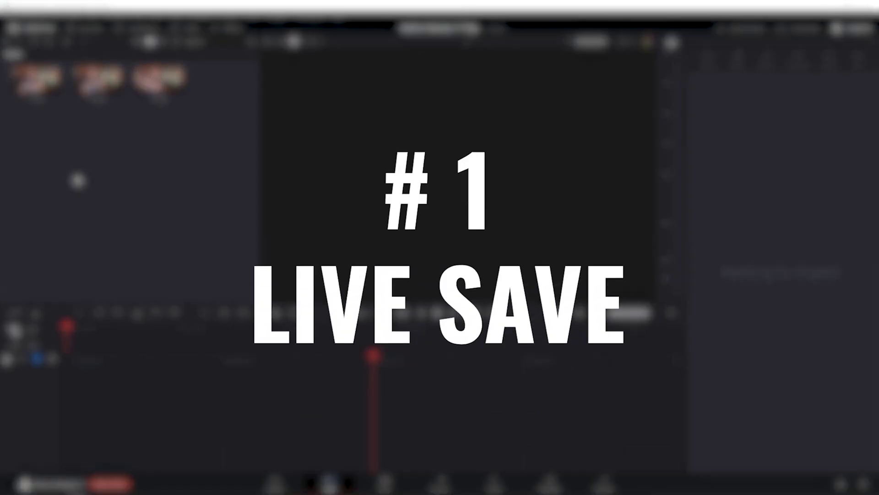
Enable project backups every 5 minutes in User > Project Save and Load preferences, then save
click(6, 6)
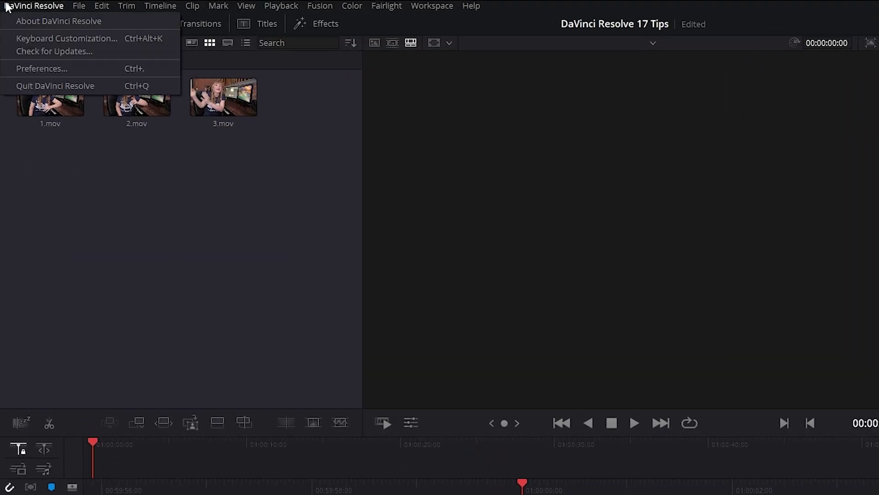
click(10, 69)
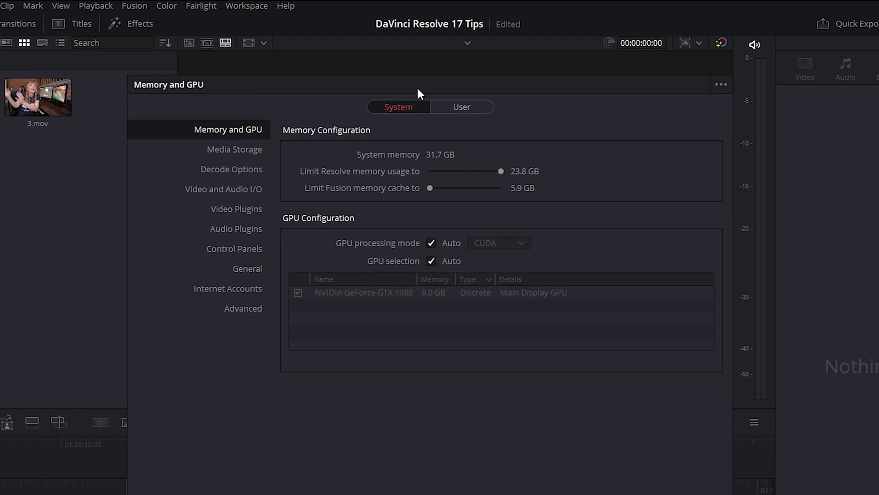
click(449, 110)
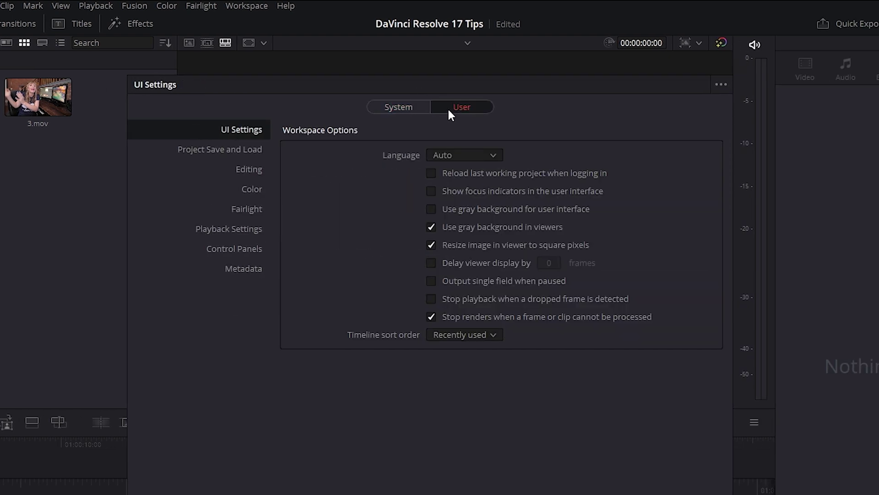
click(185, 147)
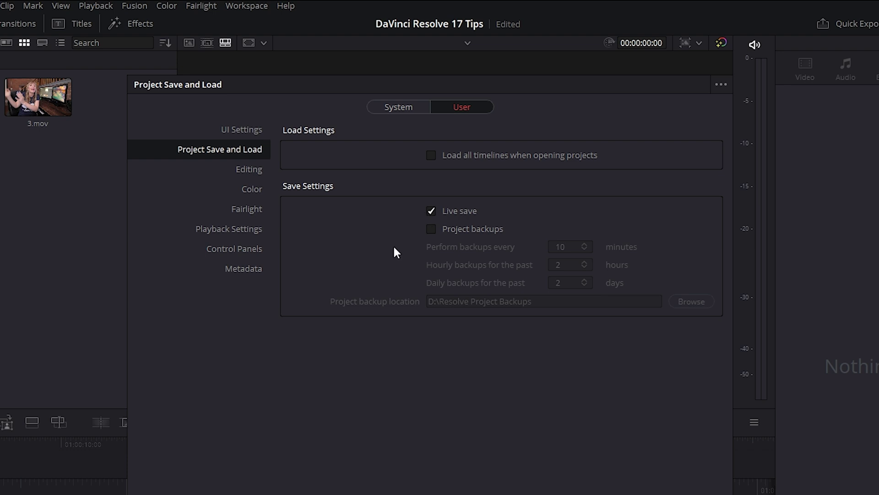
click(431, 229)
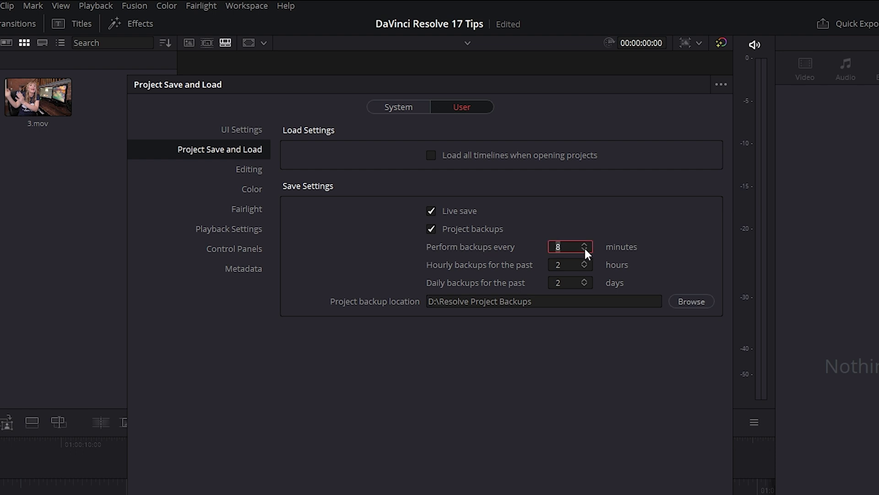
text(5)
click(413, 241)
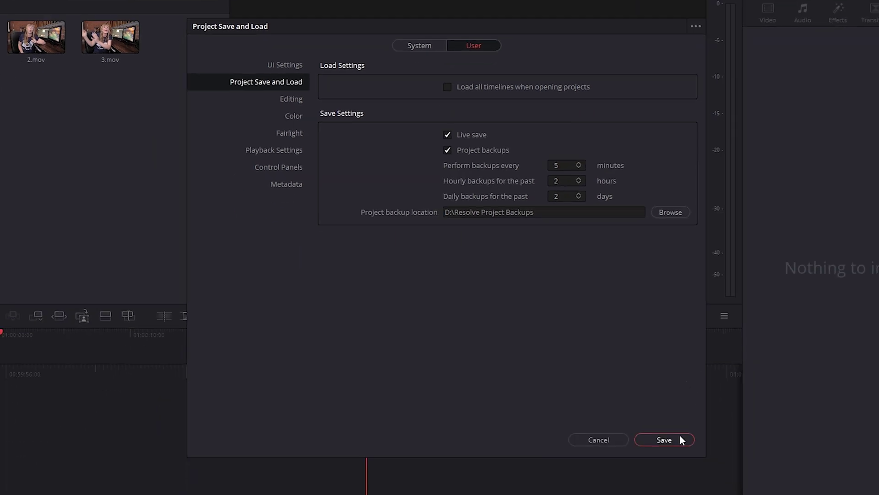
click(680, 440)
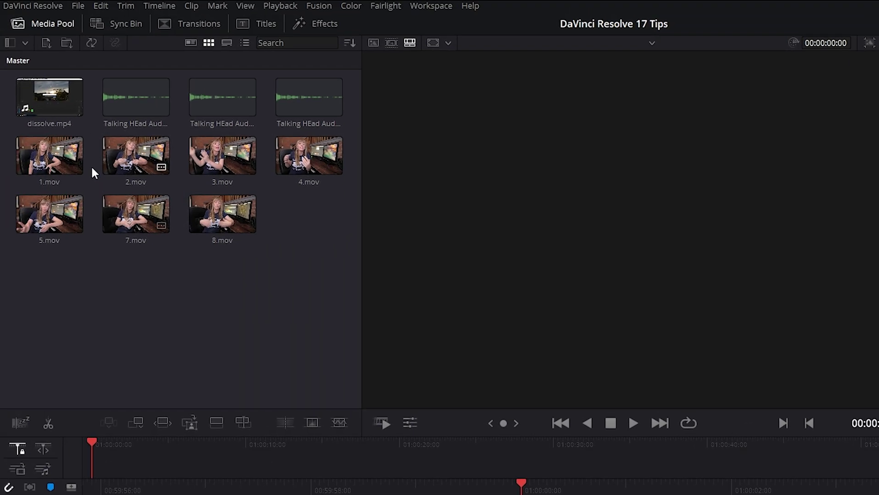
Start a new timeline from 1.mov named 'DaVinci Edit', with audio tracks based on selected media
click(62, 163)
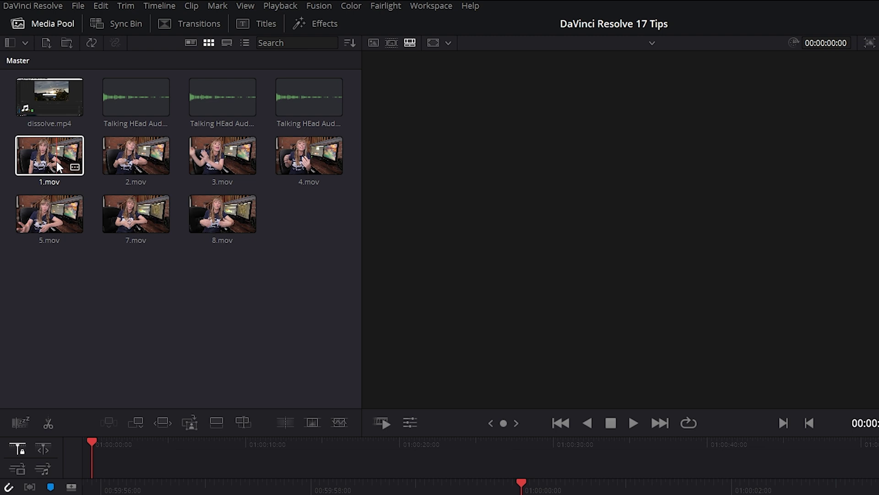
right_click(57, 162)
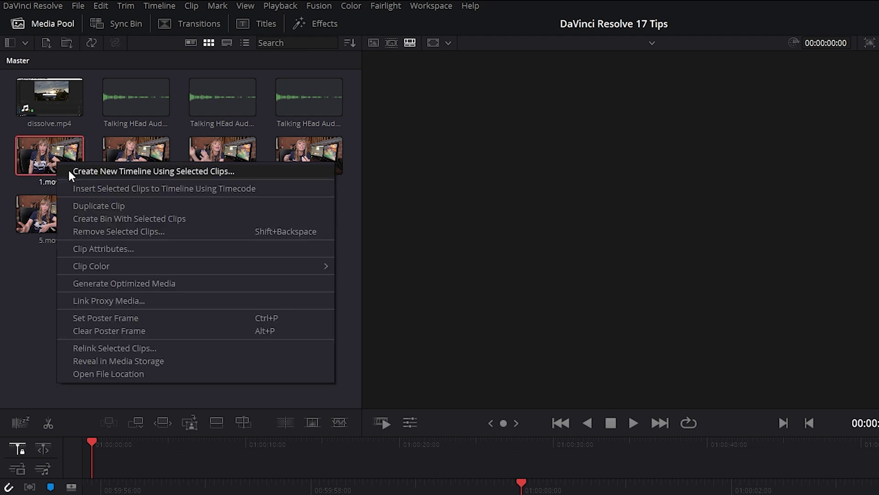
click(69, 171)
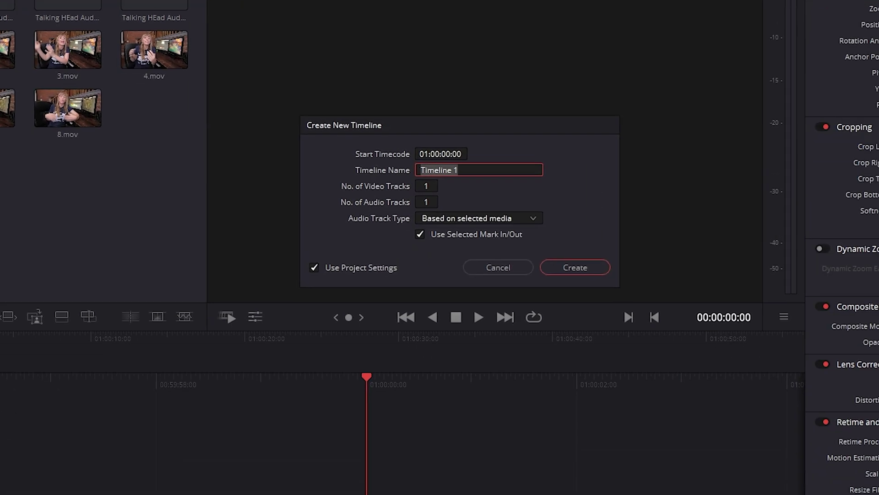
text(DaVinci Edit)
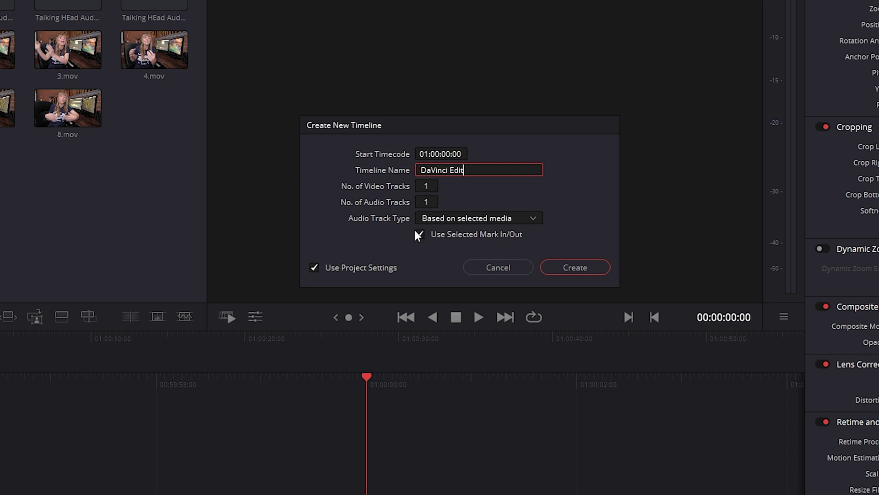
click(530, 220)
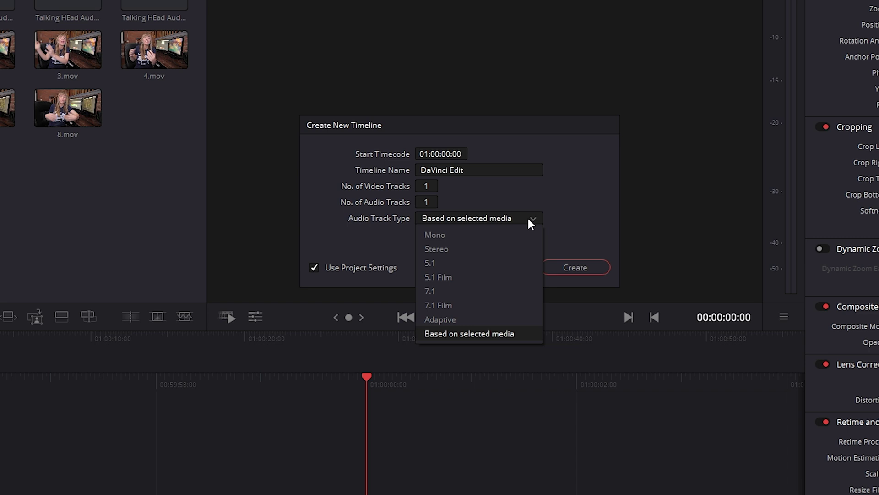
click(529, 217)
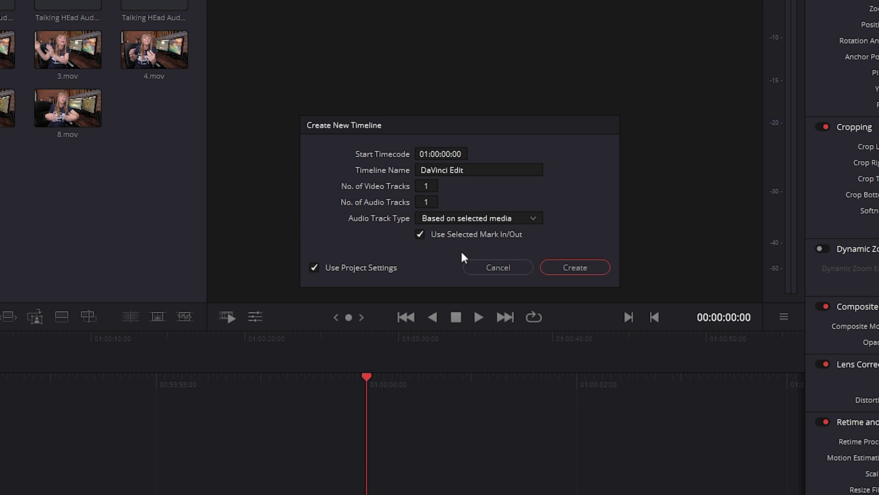
Check the custom timeline format, revert to project settings, and create the timeline
click(314, 268)
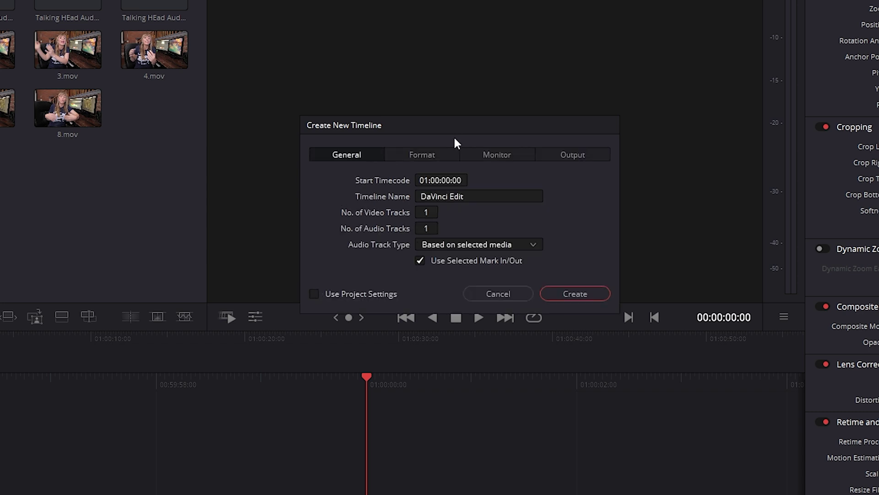
click(425, 154)
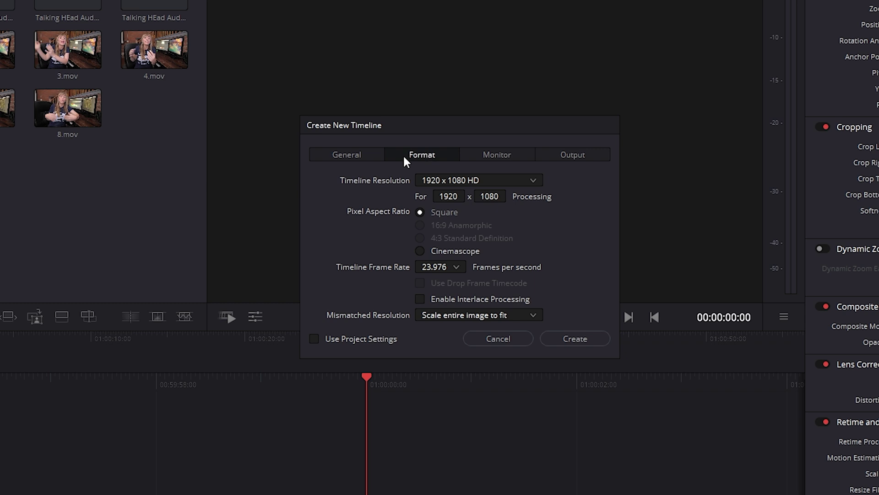
click(314, 339)
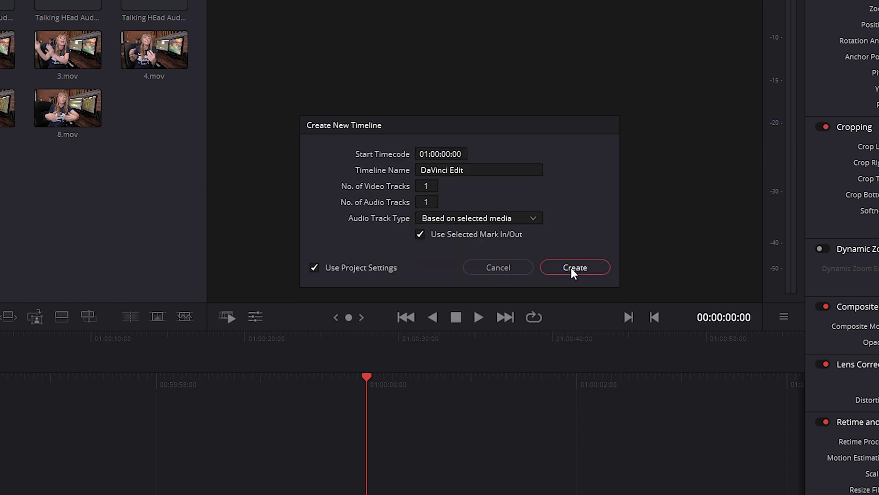
click(572, 268)
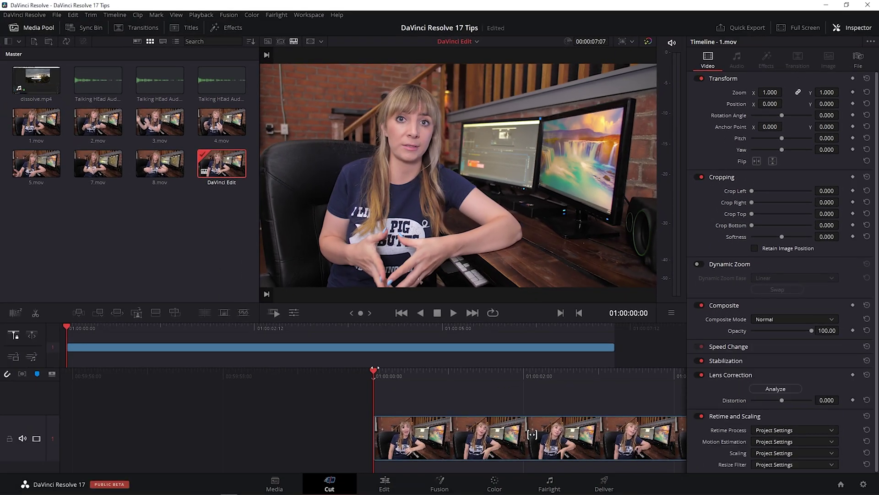
Add a new bin to the Master bin named 'Footage'
click(126, 251)
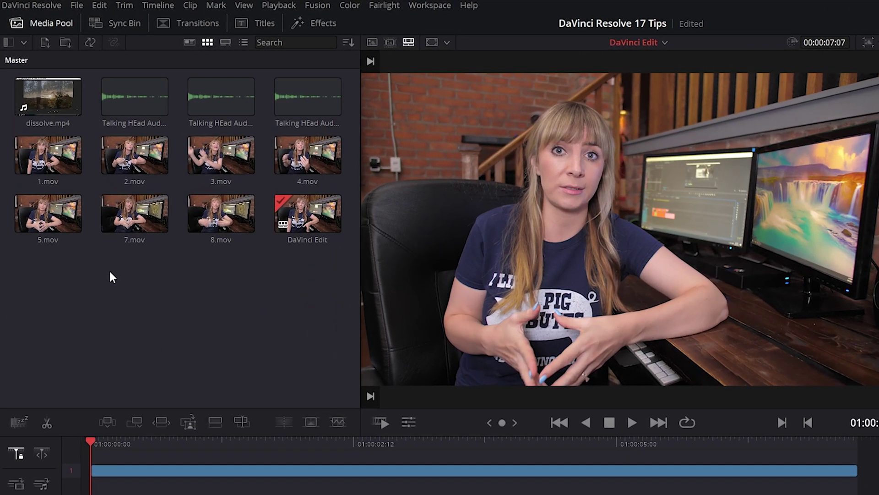
right_click(134, 308)
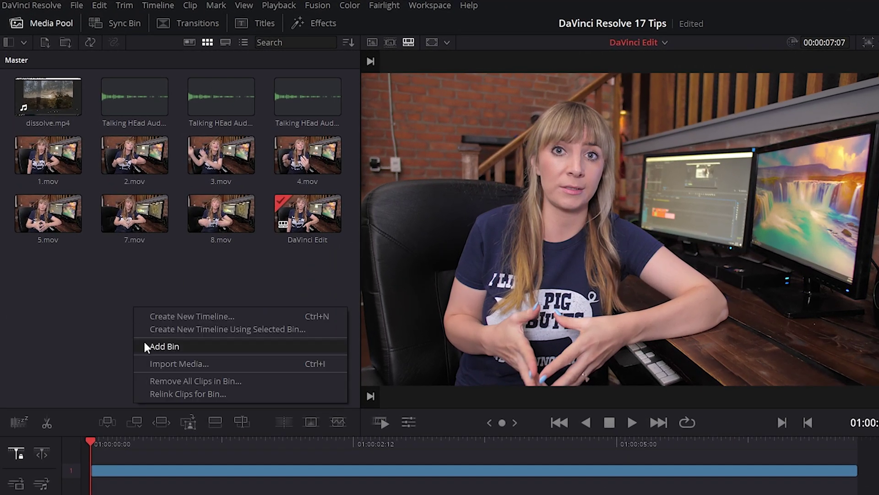
click(144, 342)
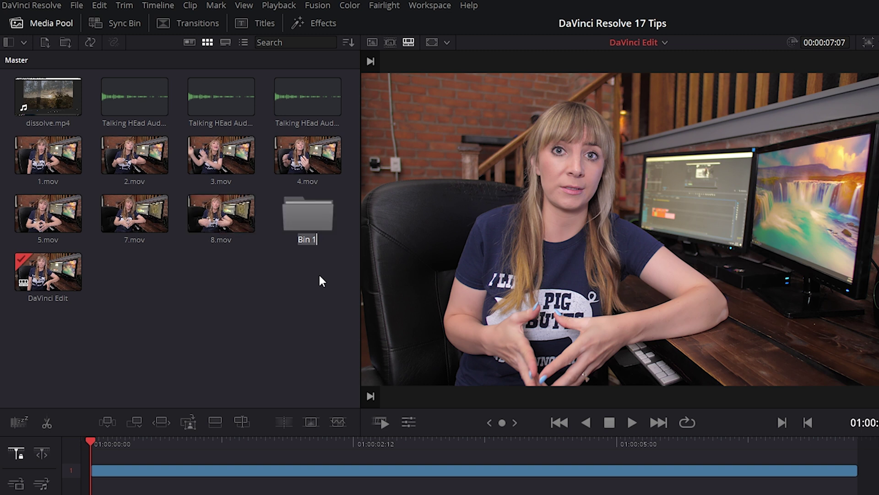
text(Footage)
click(189, 204)
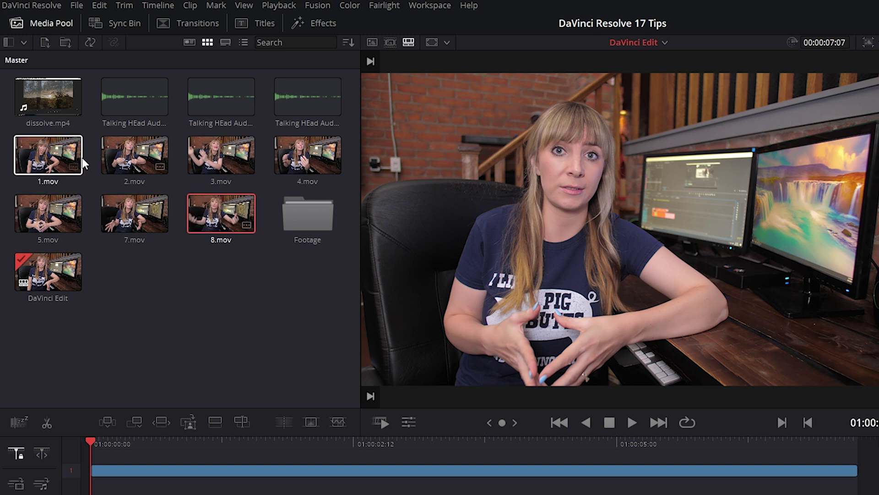
Move clips 1.mov through 8.mov into the Footage bin and open it
shift+click(49, 151)
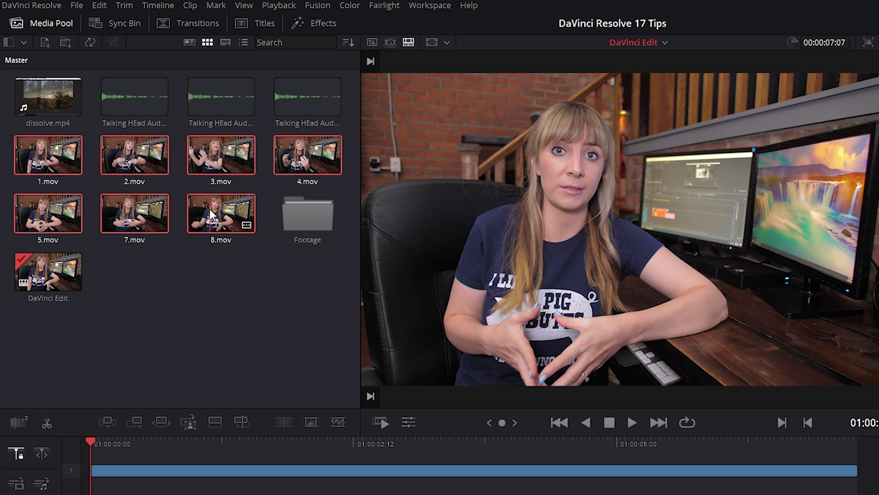
drag(210, 209, 308, 218)
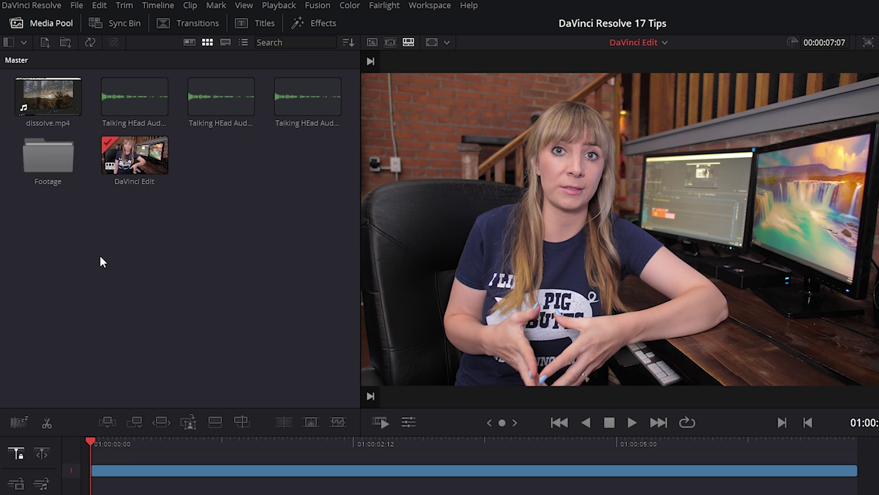
double_click(45, 153)
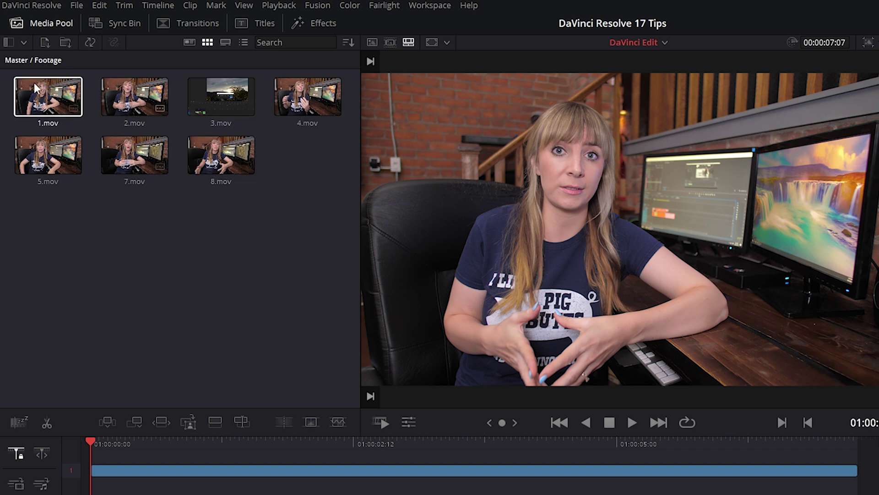
Create an 'Audio' bin in the Master bin and move the three audio clips into it
click(20, 60)
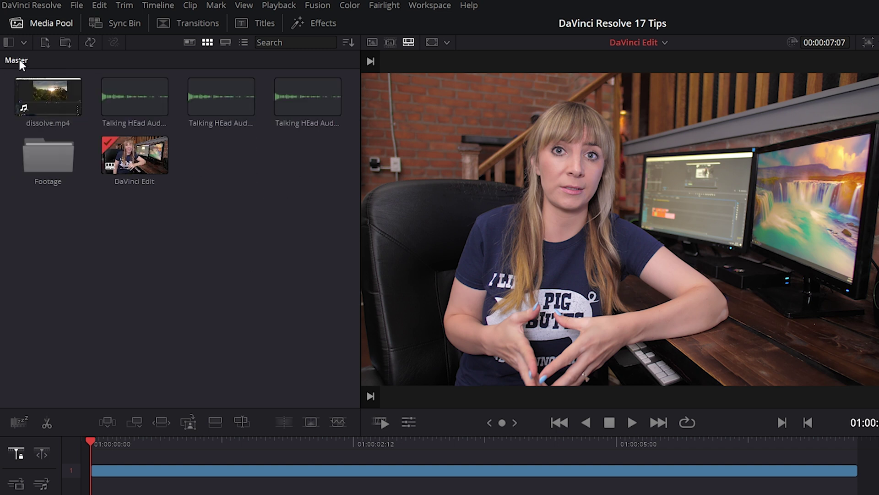
right_click(150, 239)
click(152, 272)
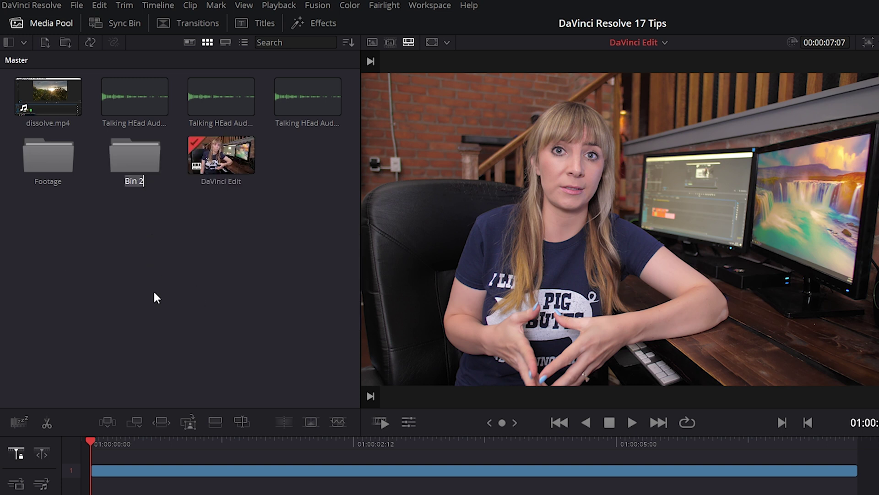
text(Audio)
key(Return)
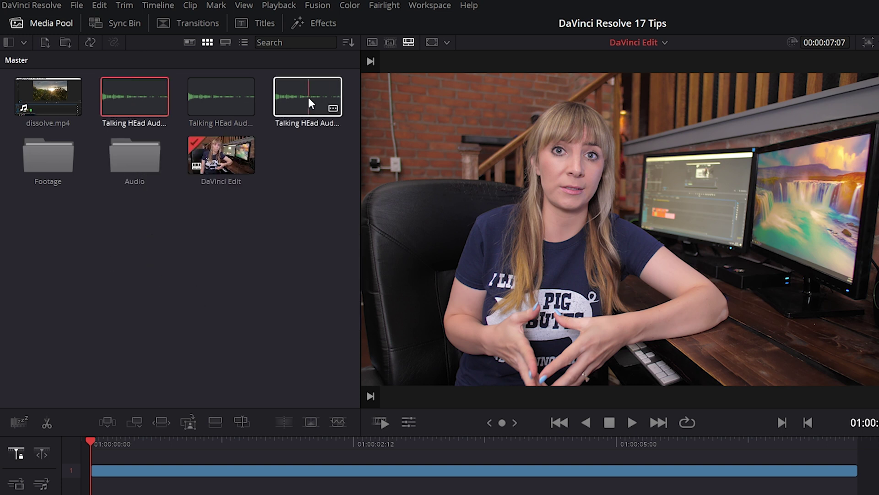
shift+click(308, 98)
drag(117, 109, 130, 157)
Add a 'Screen Caps' bin, then switch the Media Pool to the Footage bin
right_click(108, 179)
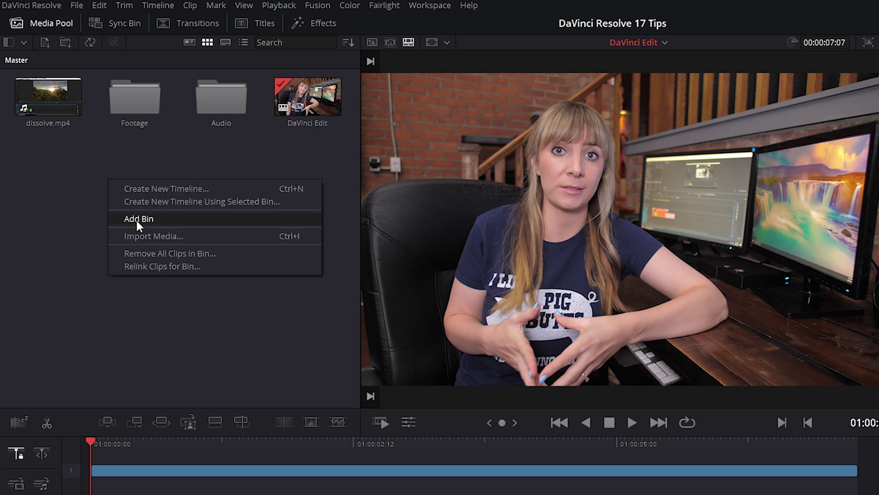
click(137, 219)
text(Screen Caps)
key(Return)
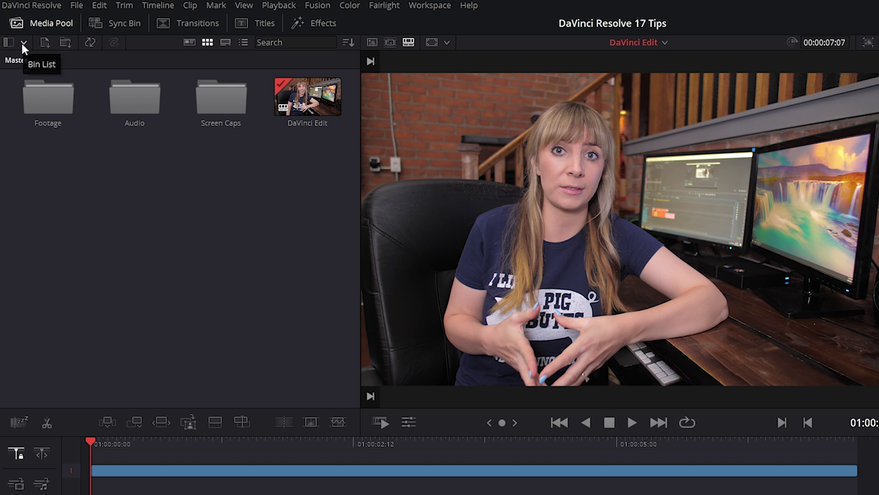
click(22, 44)
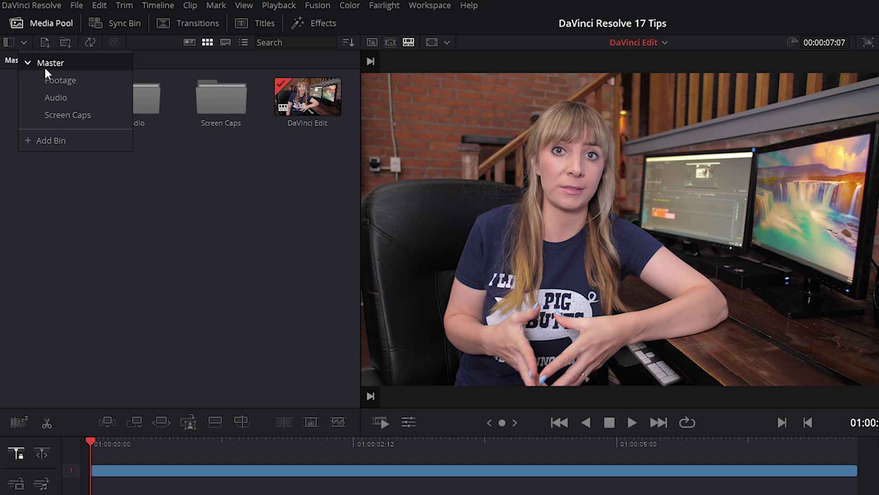
click(53, 78)
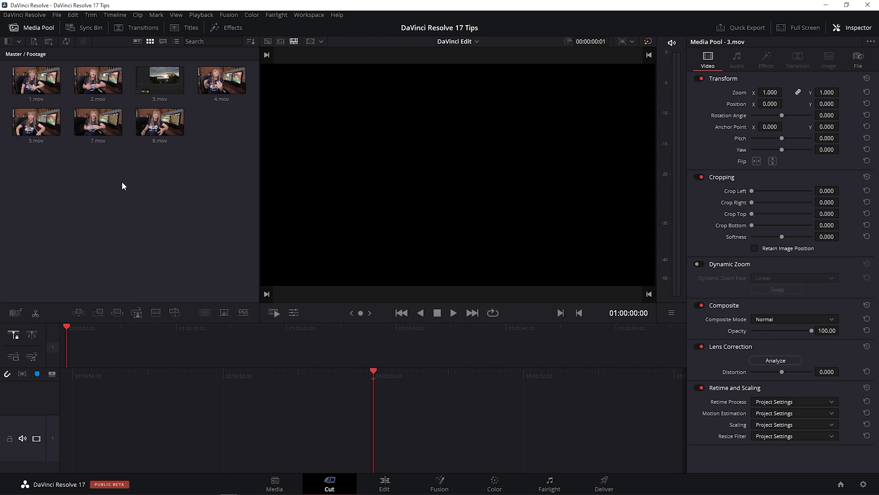
Mark in and out points on 3.mov around an 8-second section
click(149, 81)
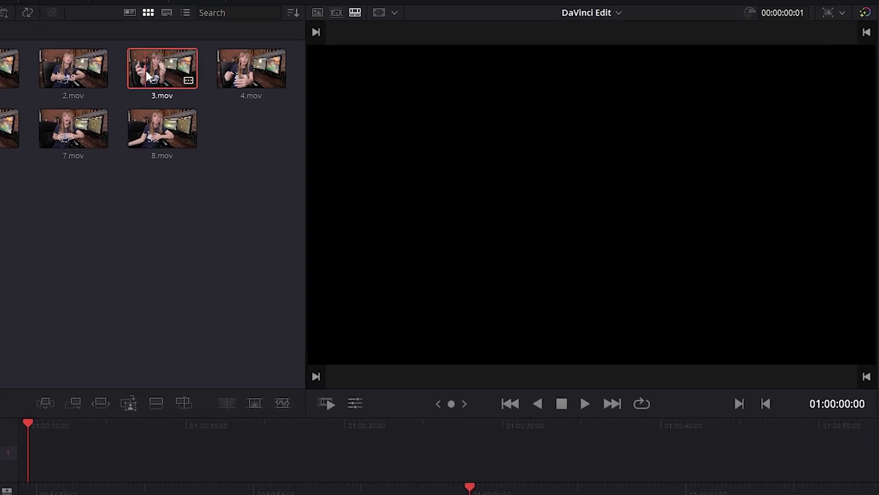
double_click(147, 71)
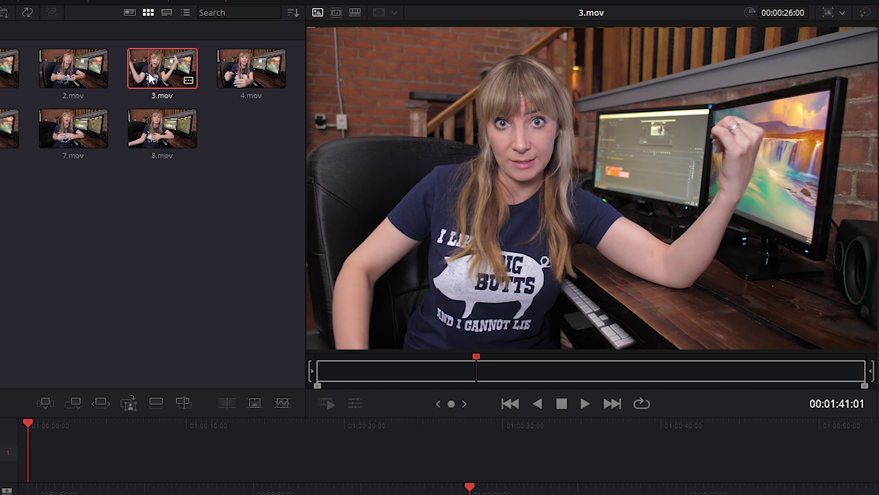
drag(358, 361, 513, 373)
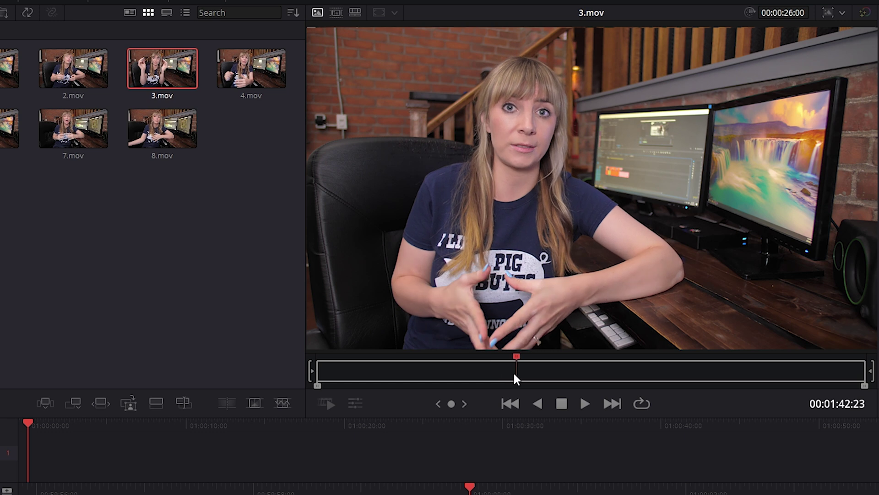
key(i)
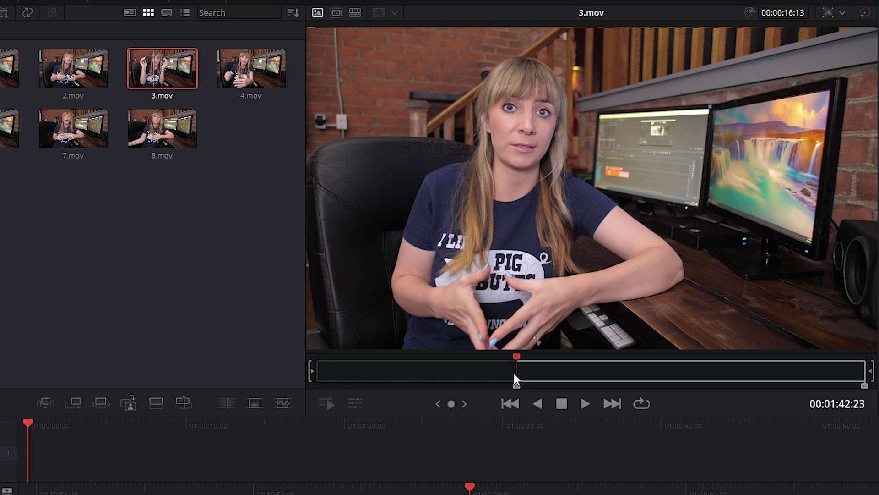
drag(514, 373, 704, 376)
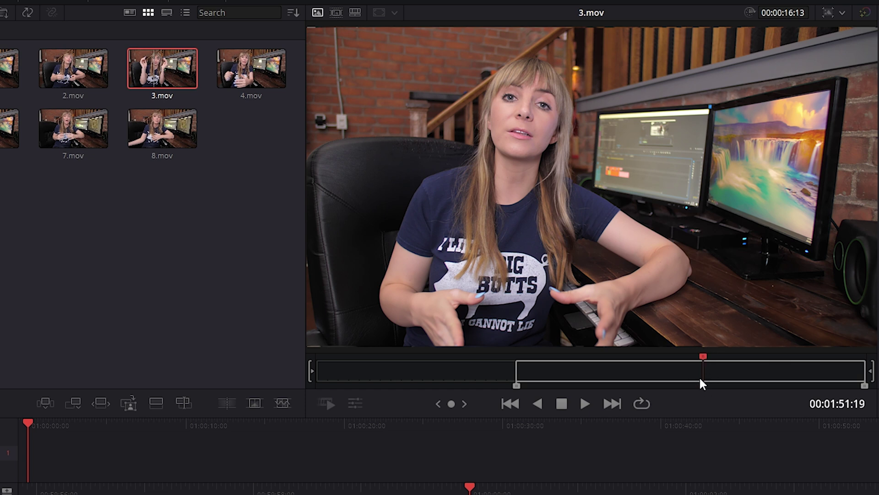
key(o)
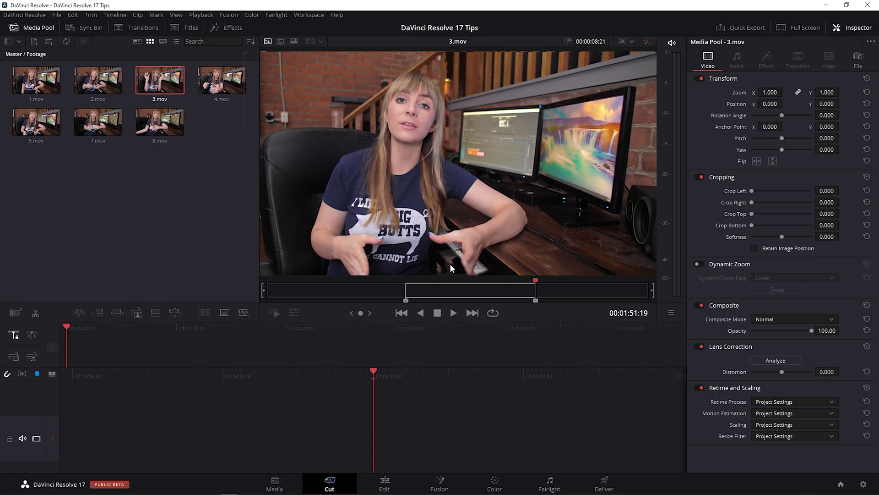
Place the trimmed 3.mov section at the start of the timeline and scrub through it
drag(580, 334, 585, 341)
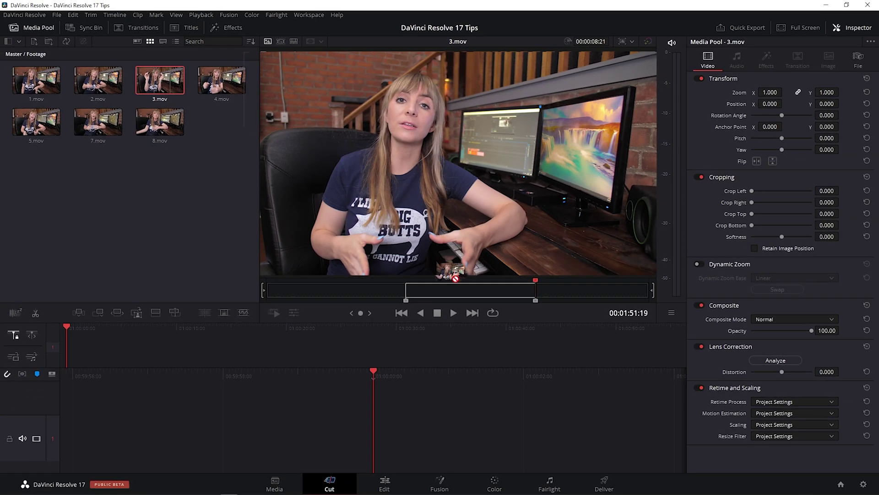
drag(453, 275, 440, 396)
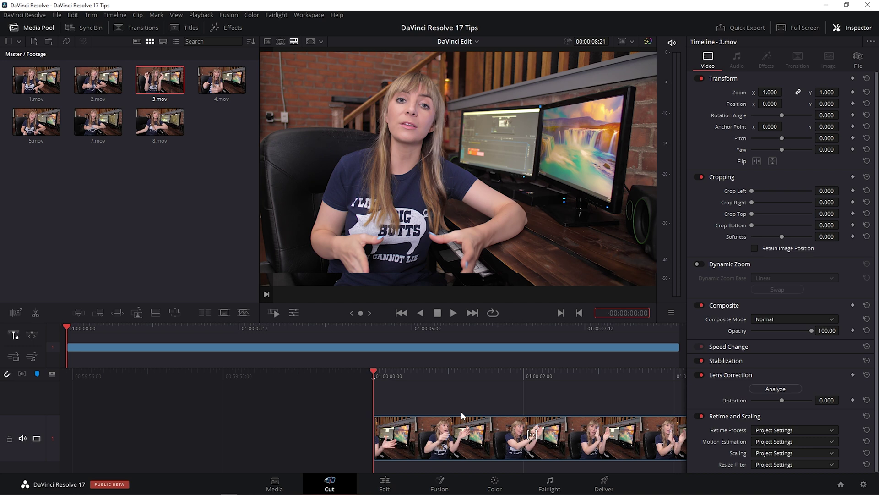
drag(400, 380, 374, 380)
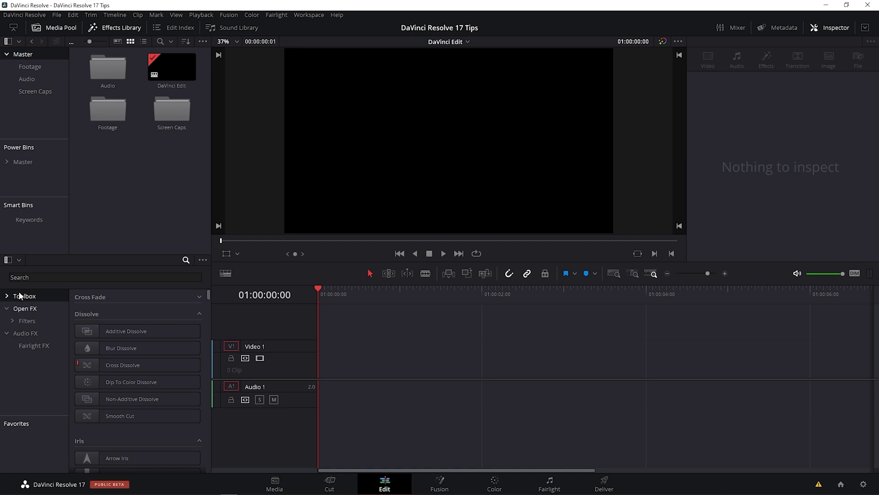
Drag a Solid Color generator onto Video 1 and select it
scroll(180, 345, down, 2)
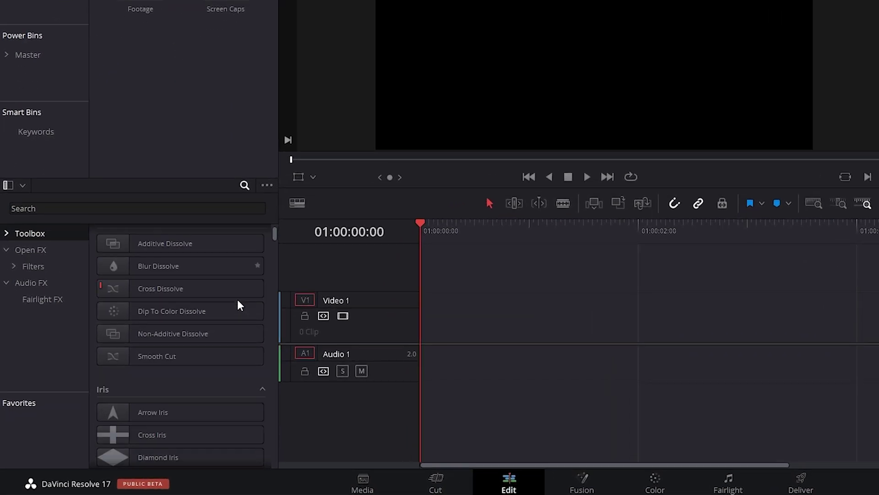
scroll(238, 299, down, 15)
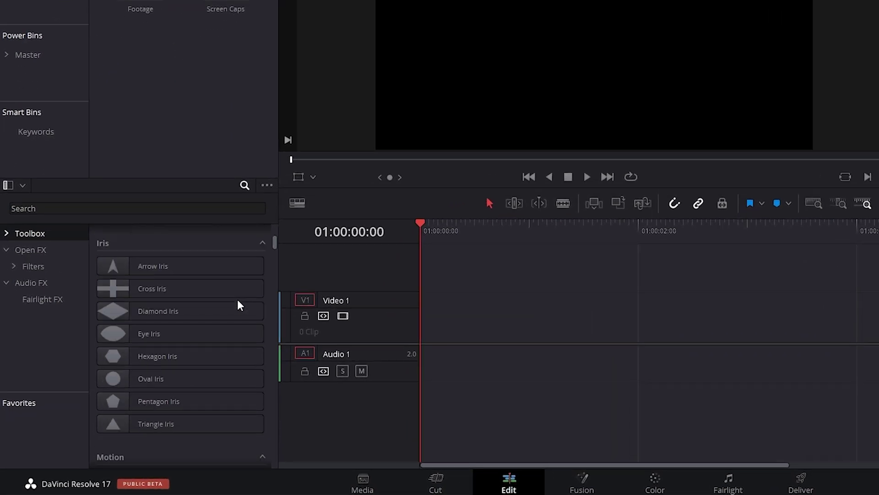
scroll(237, 298, down, 2)
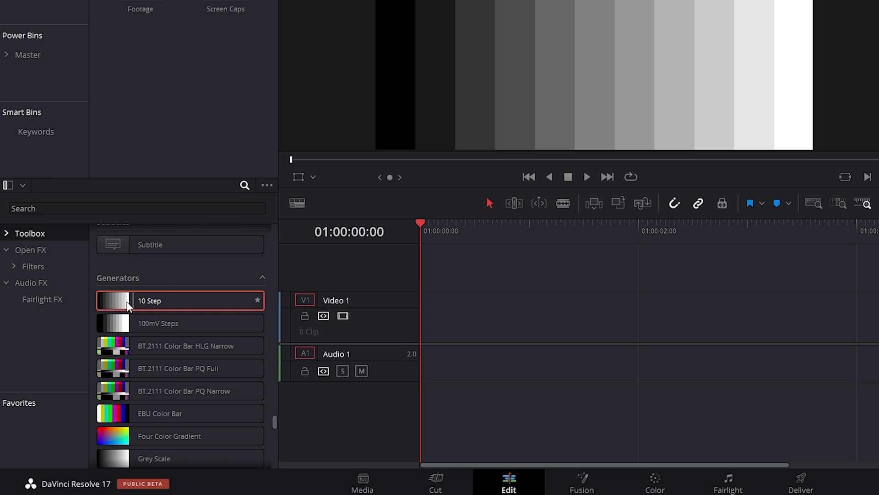
scroll(166, 449, down, 2)
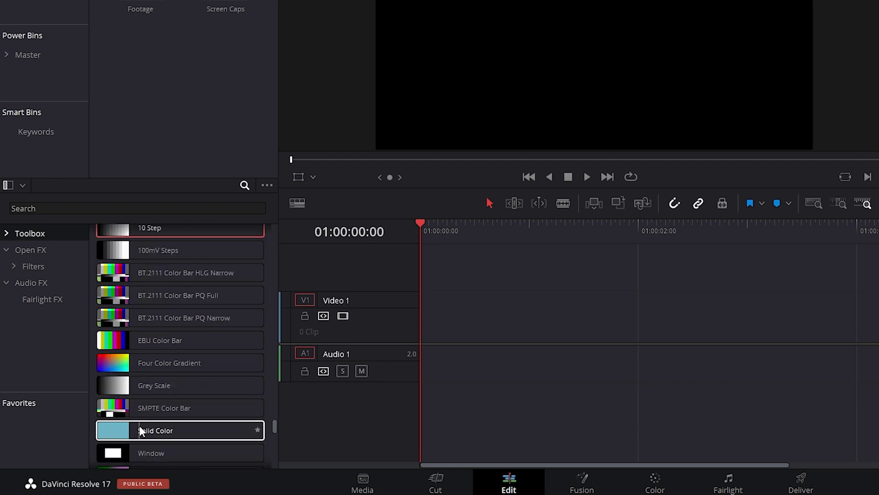
drag(139, 430, 417, 336)
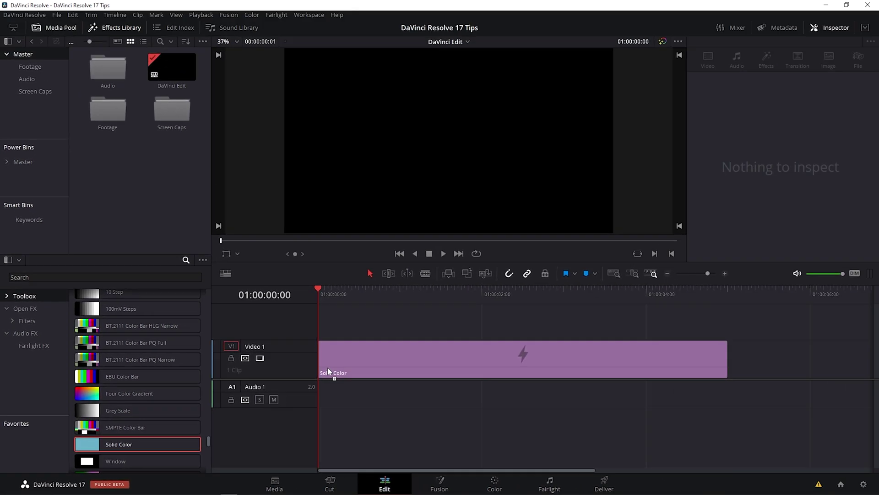
click(327, 367)
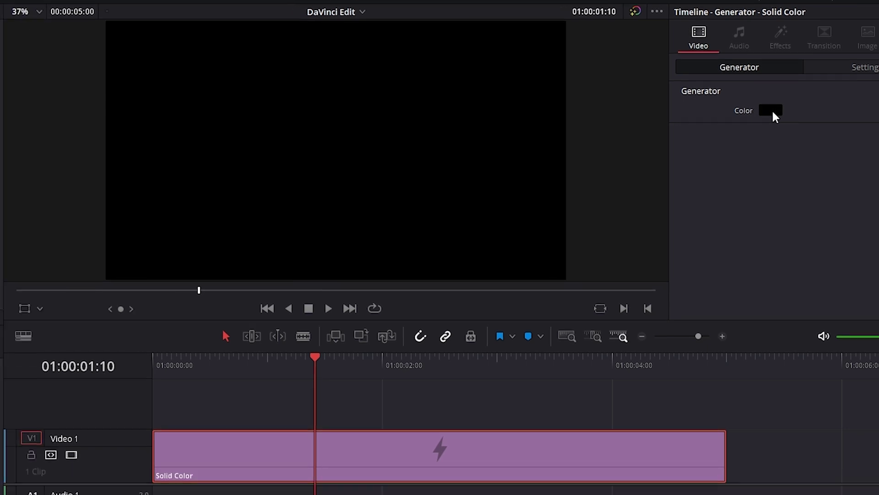
Set the Solid Color generator's colour to dark blue #151971
click(713, 139)
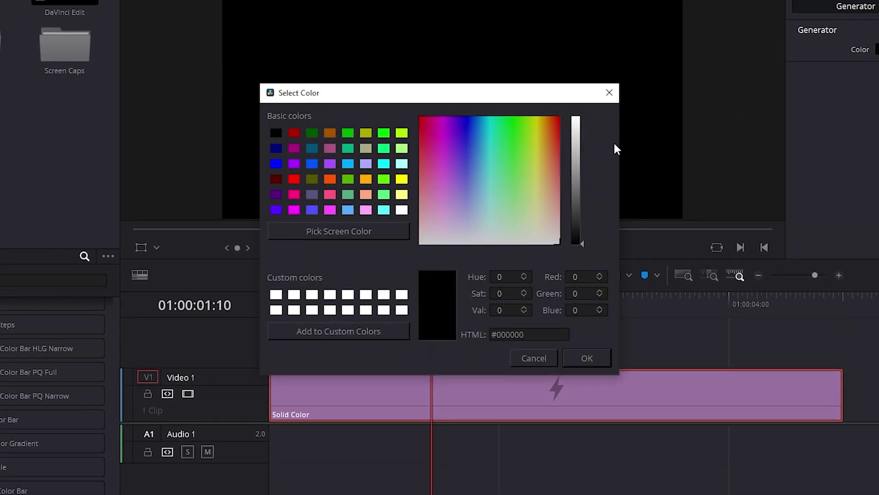
click(475, 147)
click(467, 138)
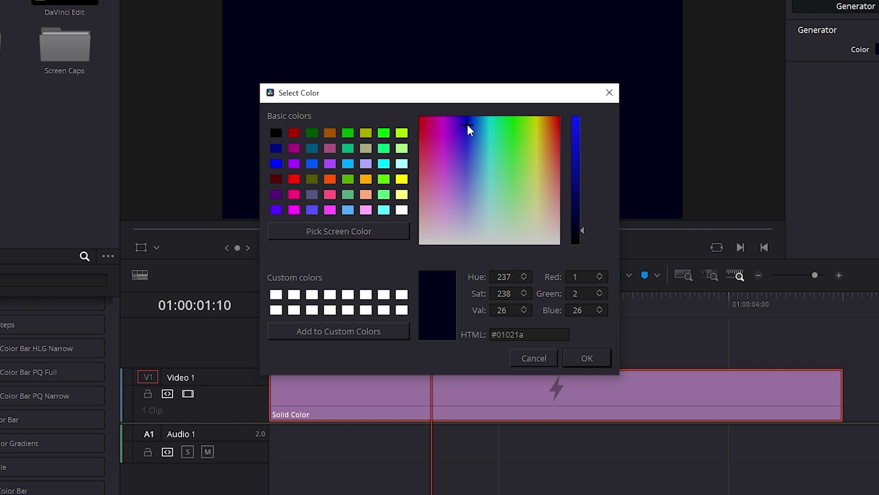
drag(573, 232, 575, 193)
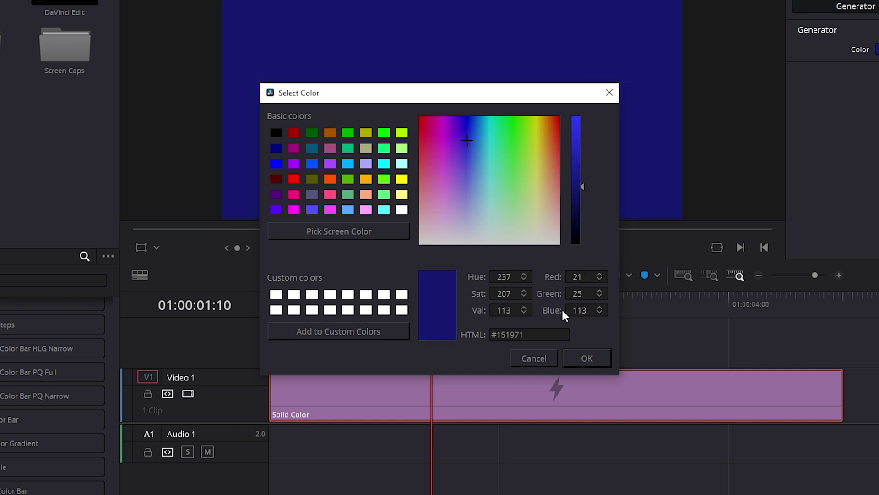
click(587, 358)
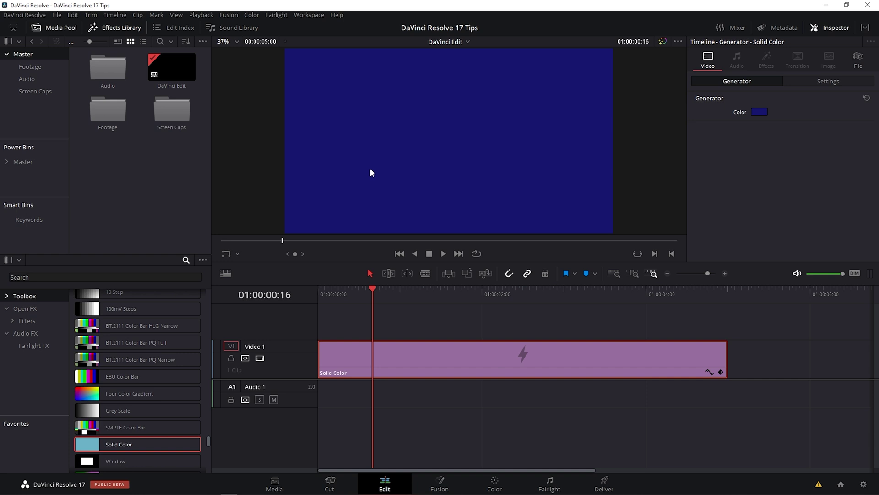
Place a Four Color Gradient generator on Video 2 above the solid colour
mouse_move(132, 395)
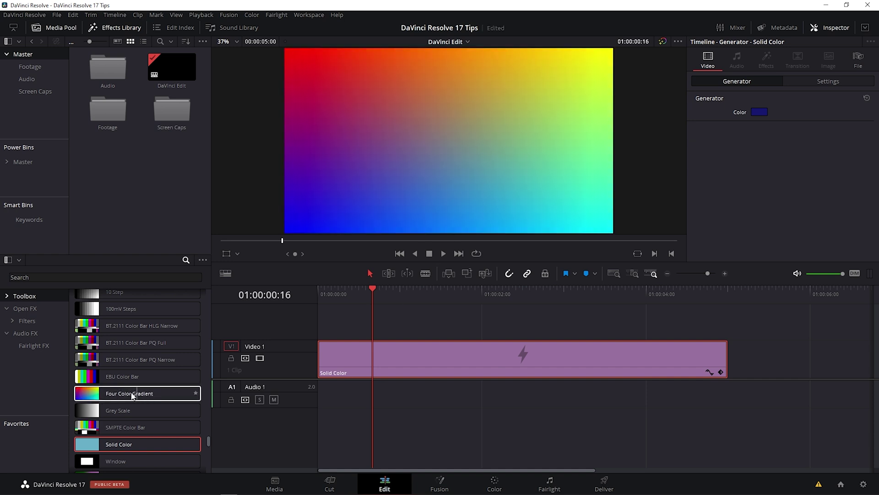
click(89, 396)
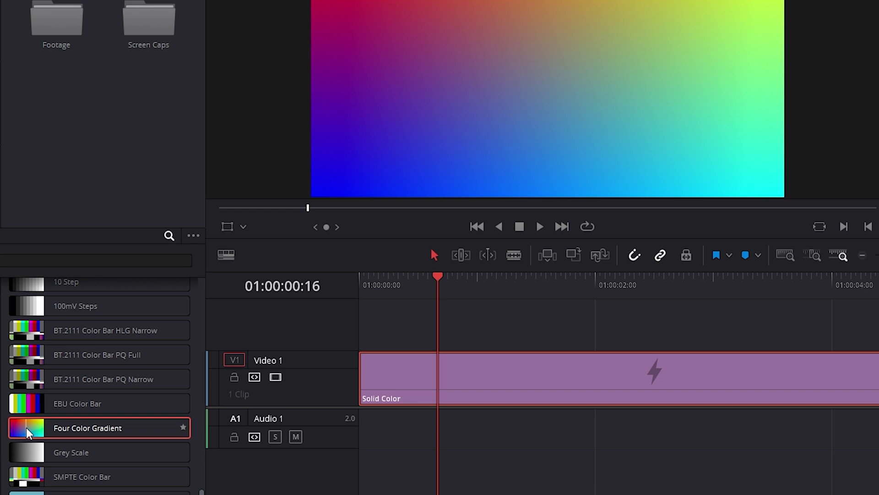
drag(26, 428, 361, 339)
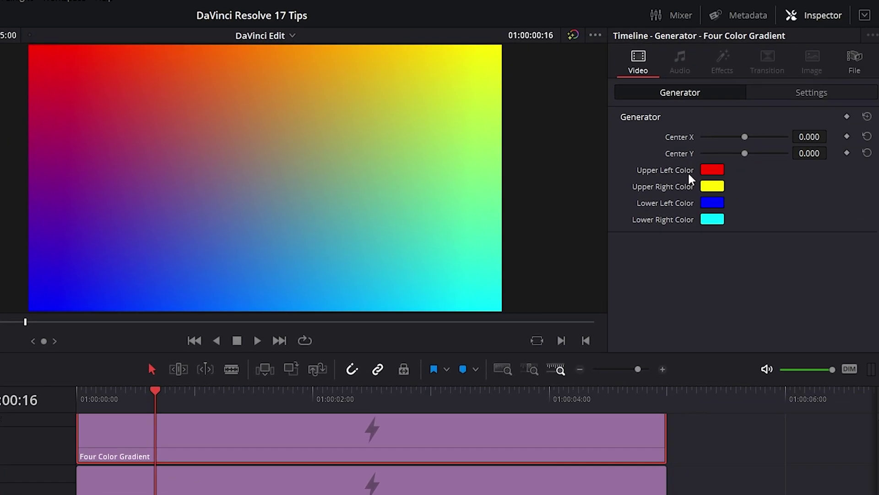
Set the gradient's upper-left colour to magenta
click(718, 172)
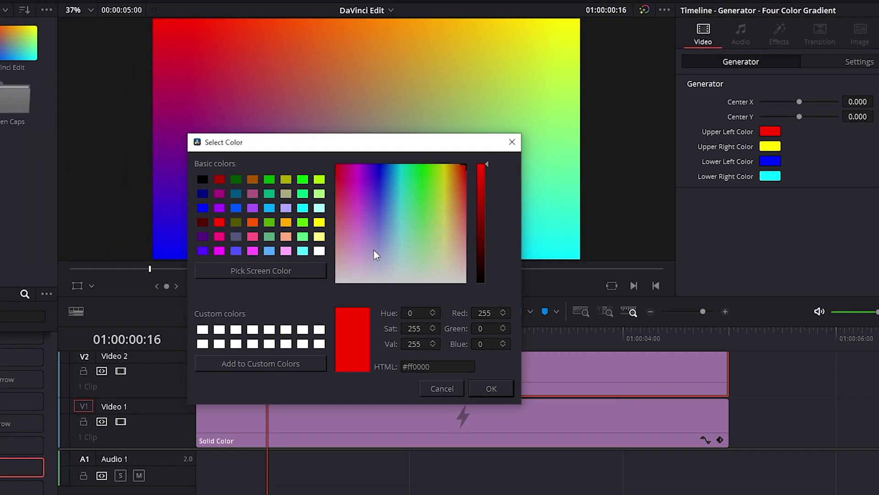
drag(277, 300, 275, 235)
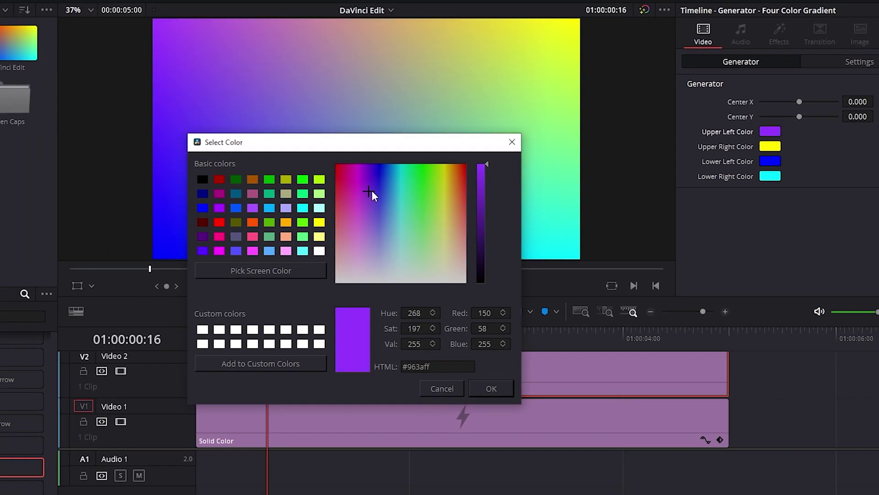
drag(372, 191, 349, 175)
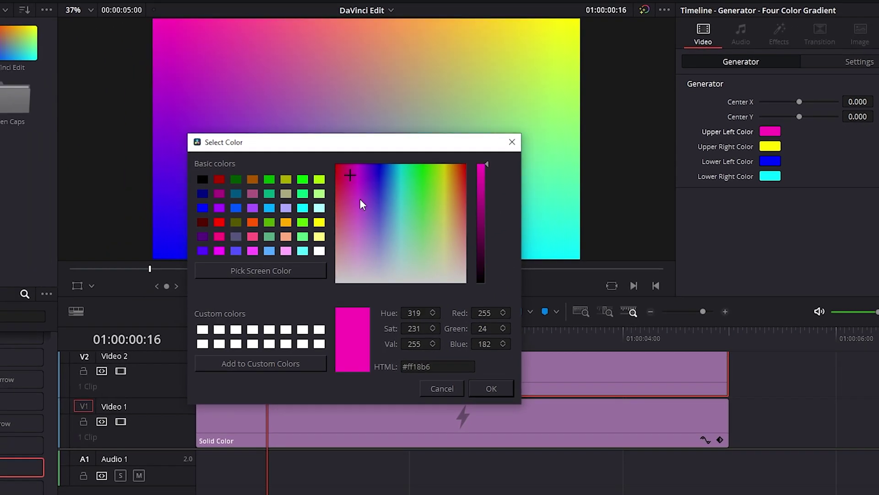
drag(351, 175, 353, 173)
drag(486, 164, 491, 196)
click(497, 394)
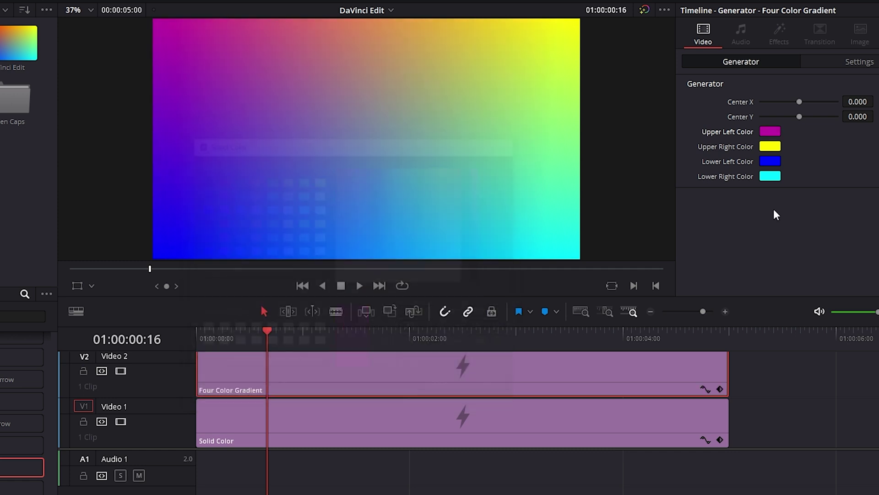
Set the lower-right colour to grey and shift the gradient centre to Y 0.374
click(774, 176)
click(403, 255)
drag(403, 255, 462, 273)
drag(486, 165, 486, 222)
click(491, 386)
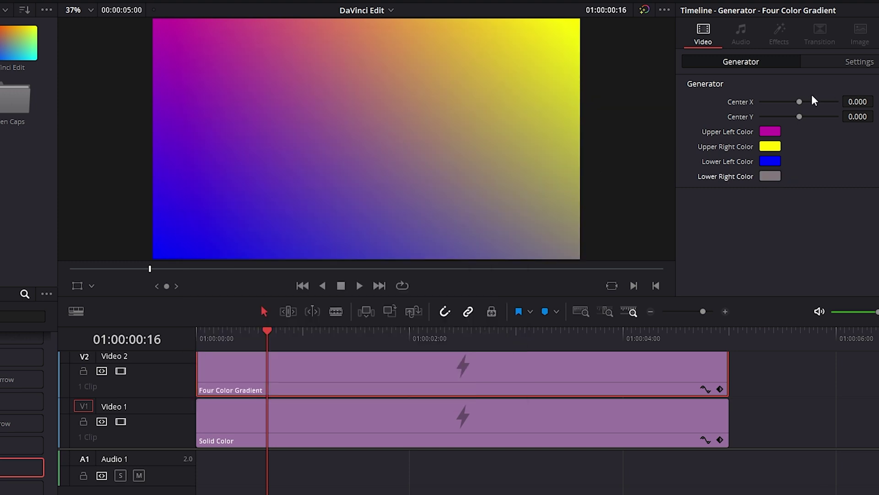
drag(797, 102, 817, 118)
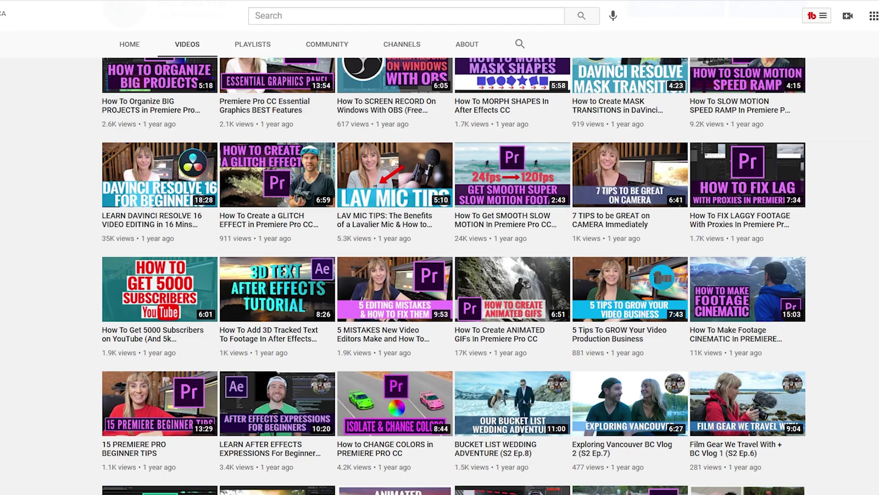
click(207, 165)
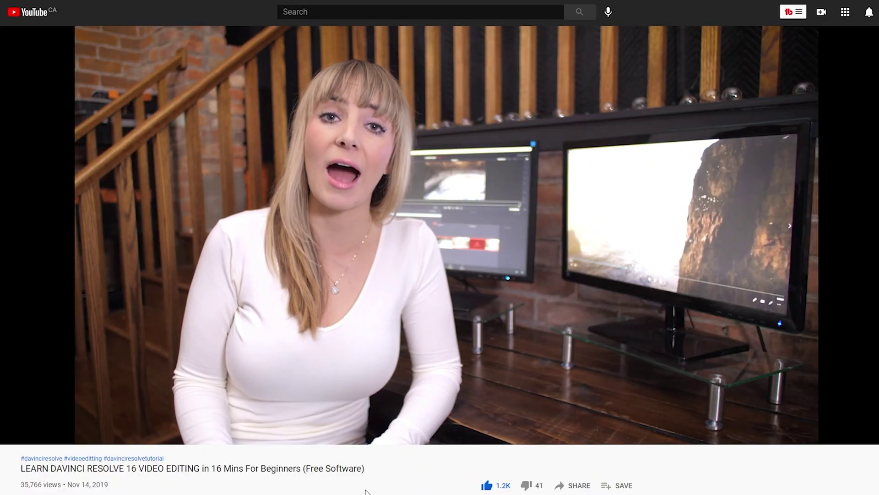